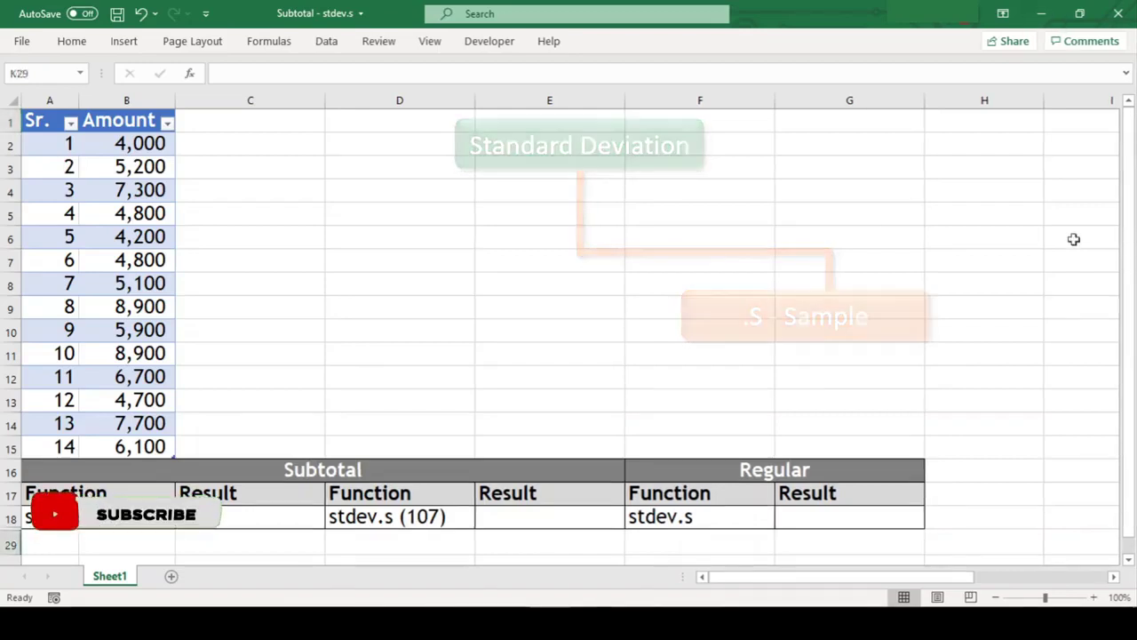
- Start a SUBTOTAL formula in C18 with function number 7 (STDEV.S) and the range B2:B15
left_click(266, 523)
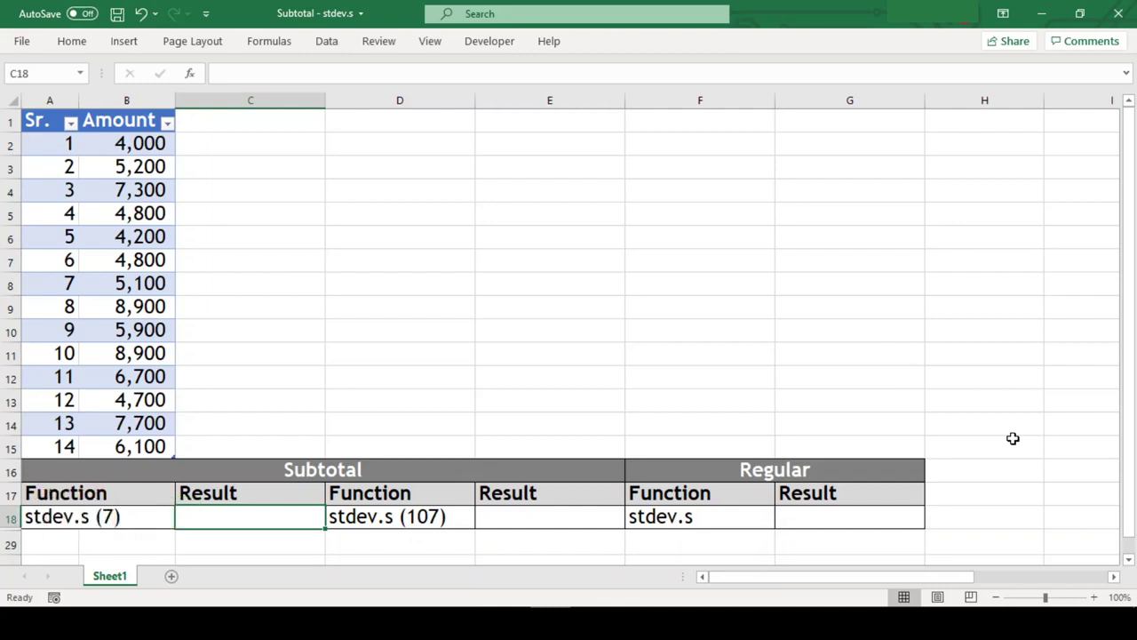
type("=sub")
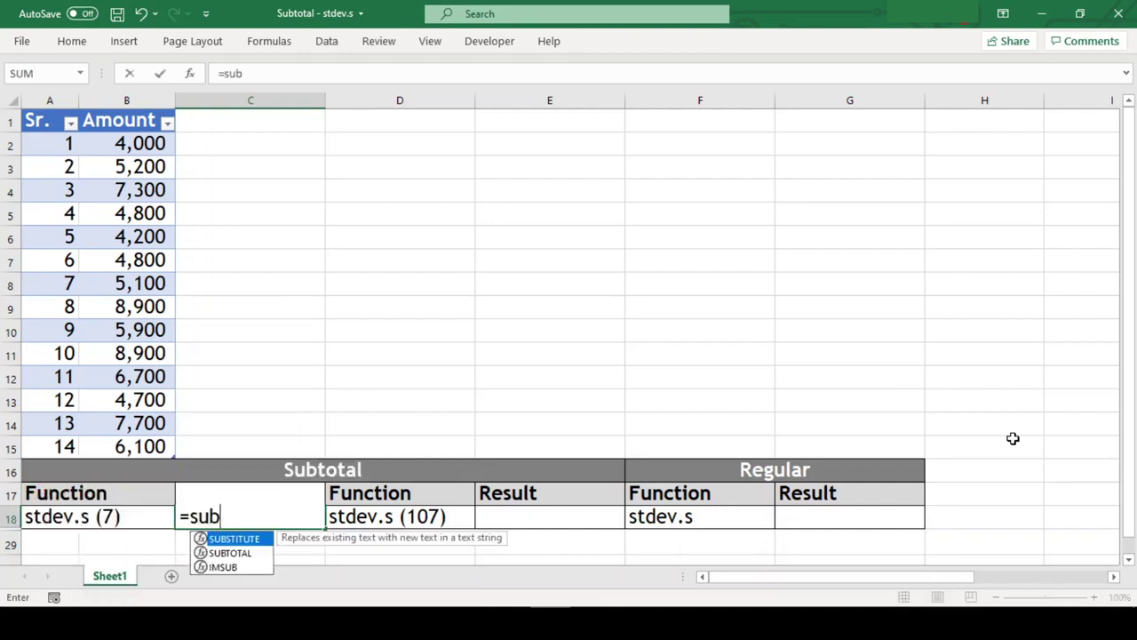
key("Tab")
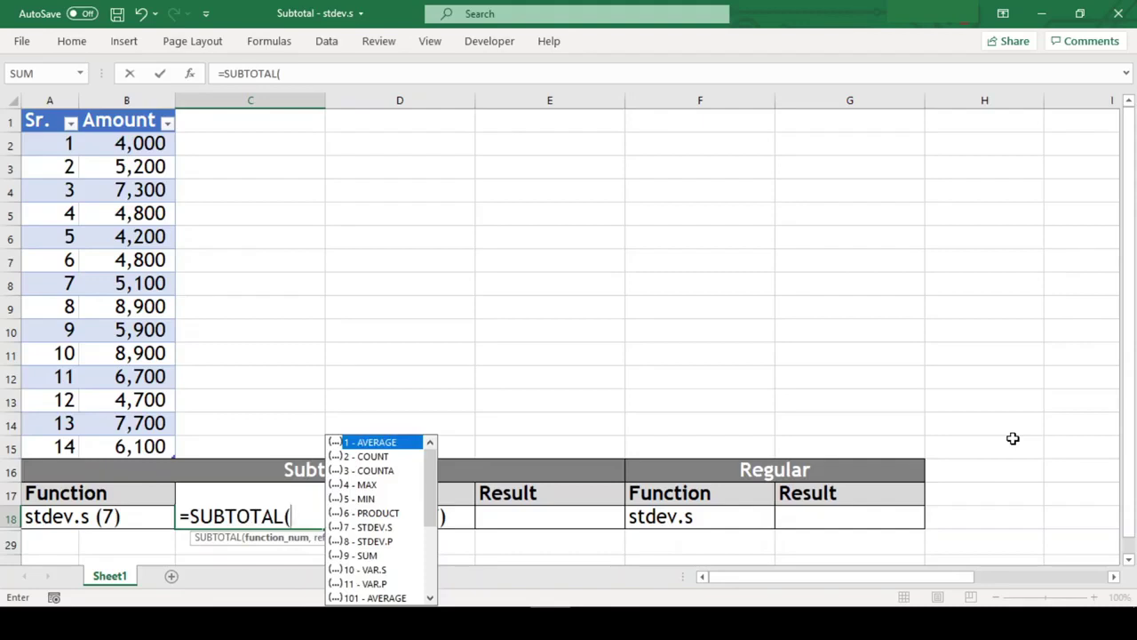
key("Down")
key("Down")
key("Down")
key("Down")
key("Down")
key("Down")
key("Tab")
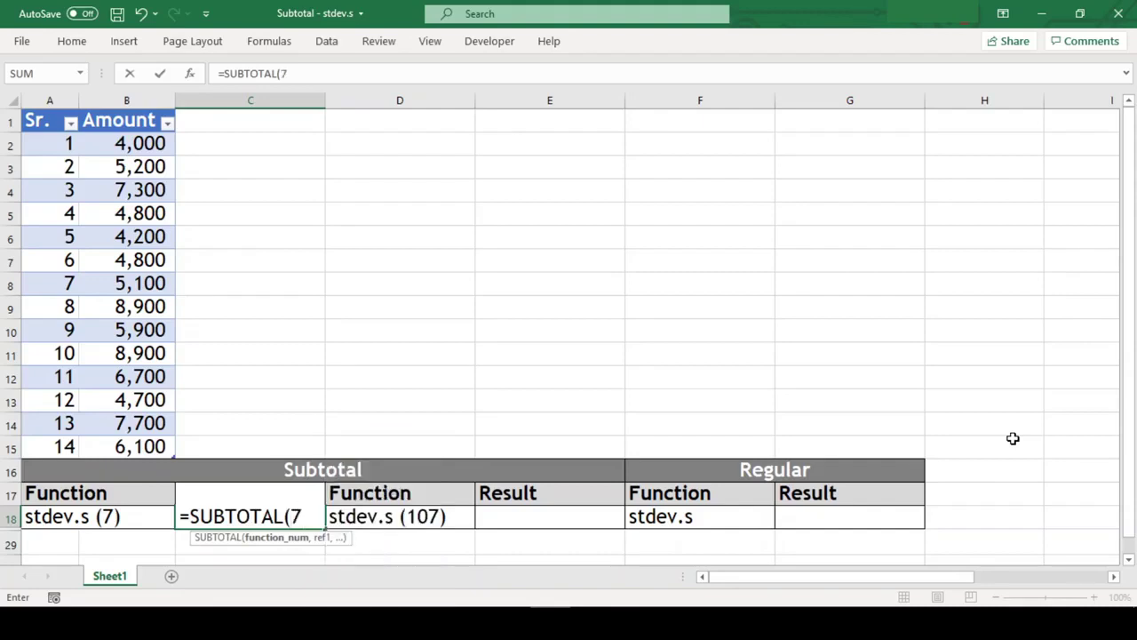
type(",")
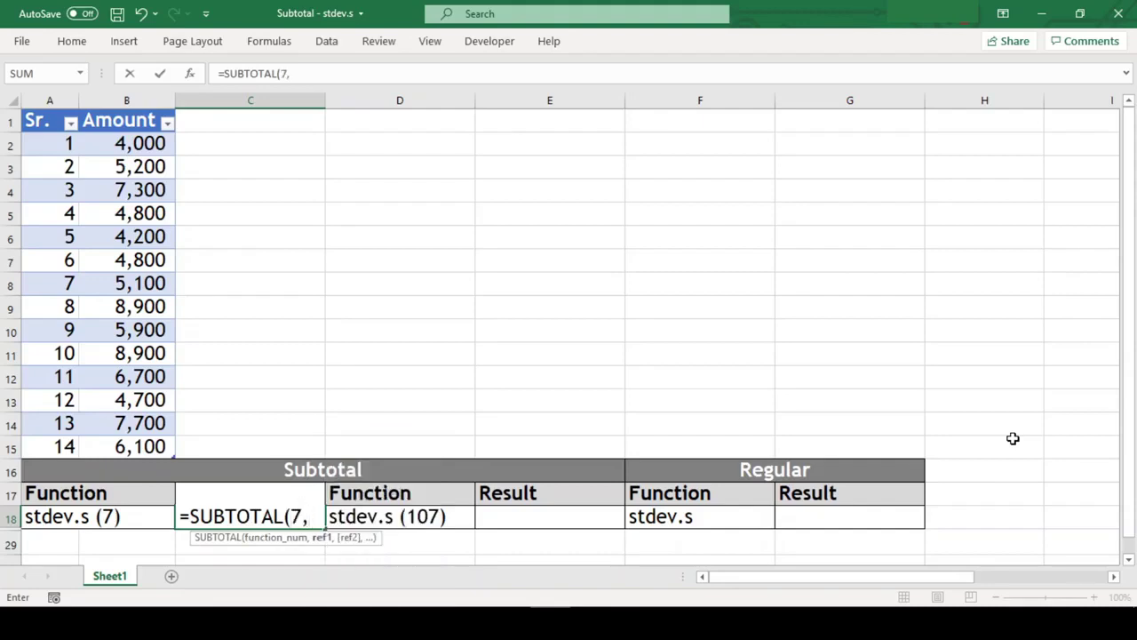
type("b2:b15")
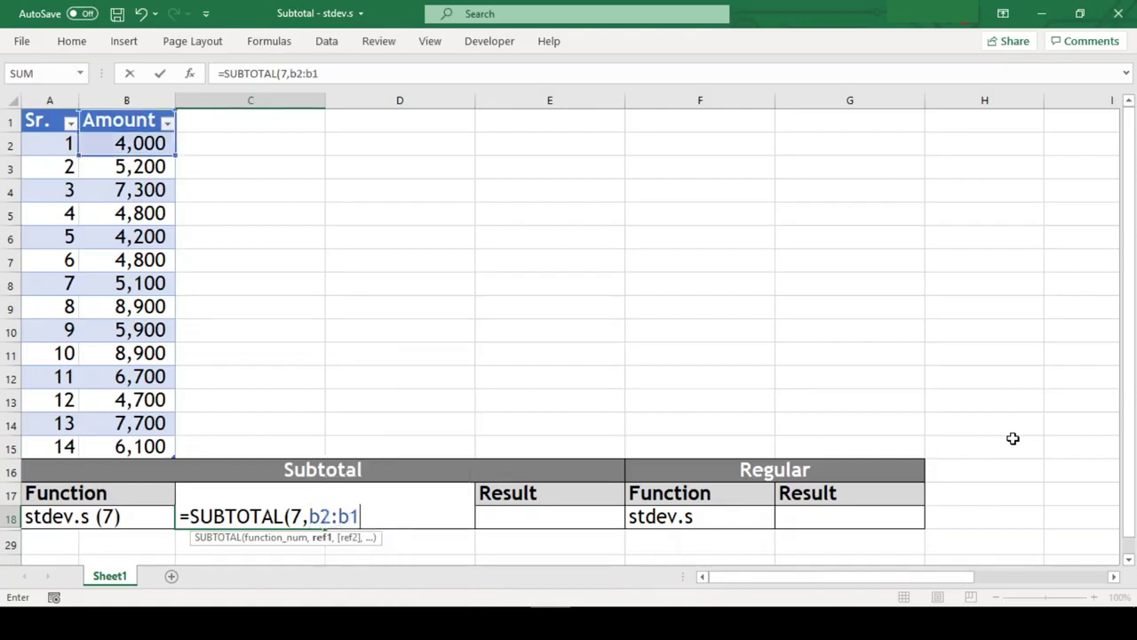
- Make the formula's range absolute as $B$2:$B$15 and complete the SUBTOTAL formula in C18
left_click(320, 517)
key("F4")
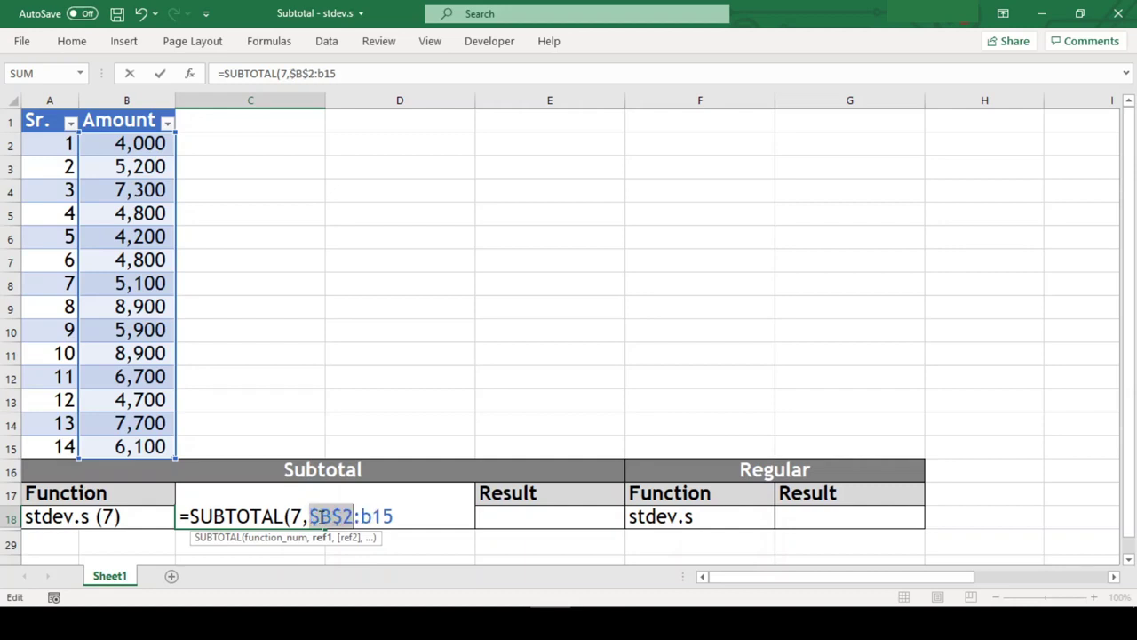
left_click(377, 516)
key("F4")
key("End")
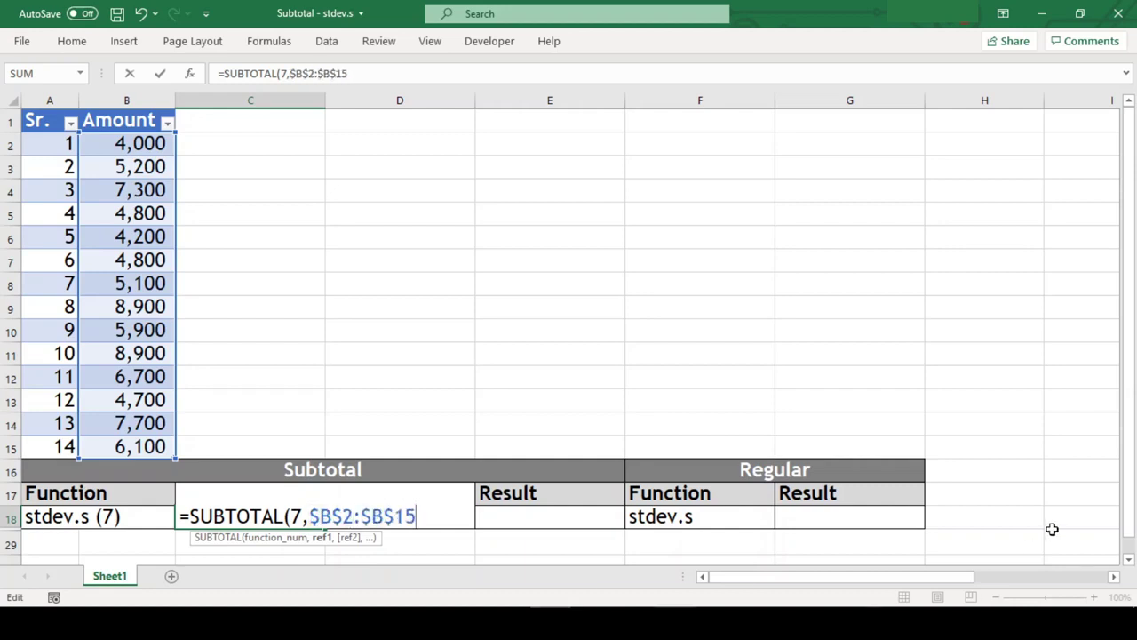
type(")")
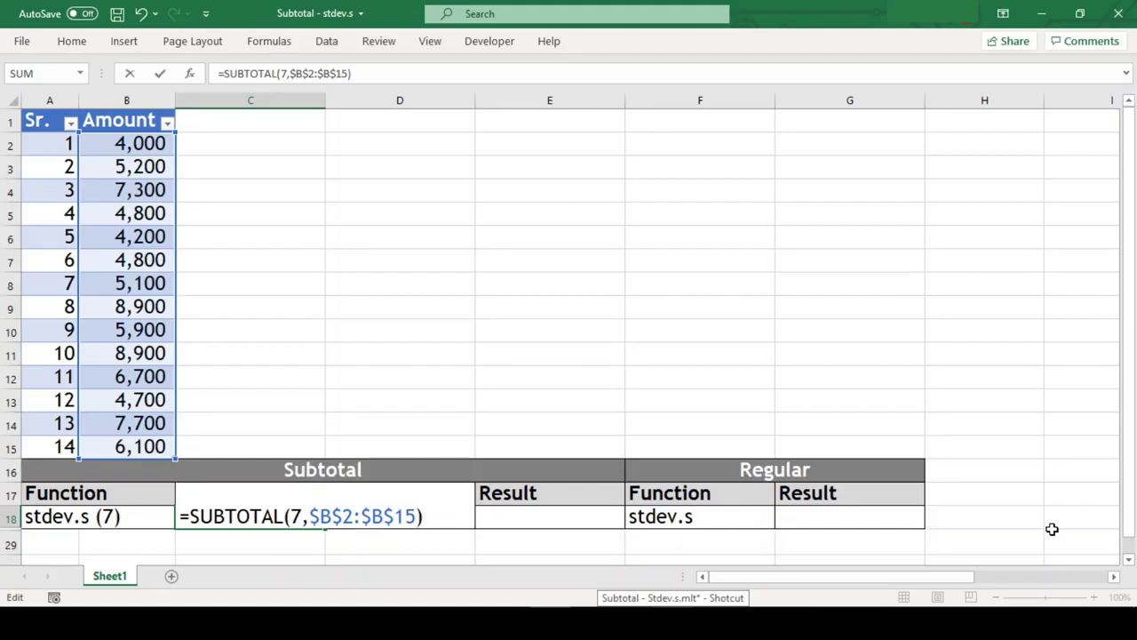
key("Return")
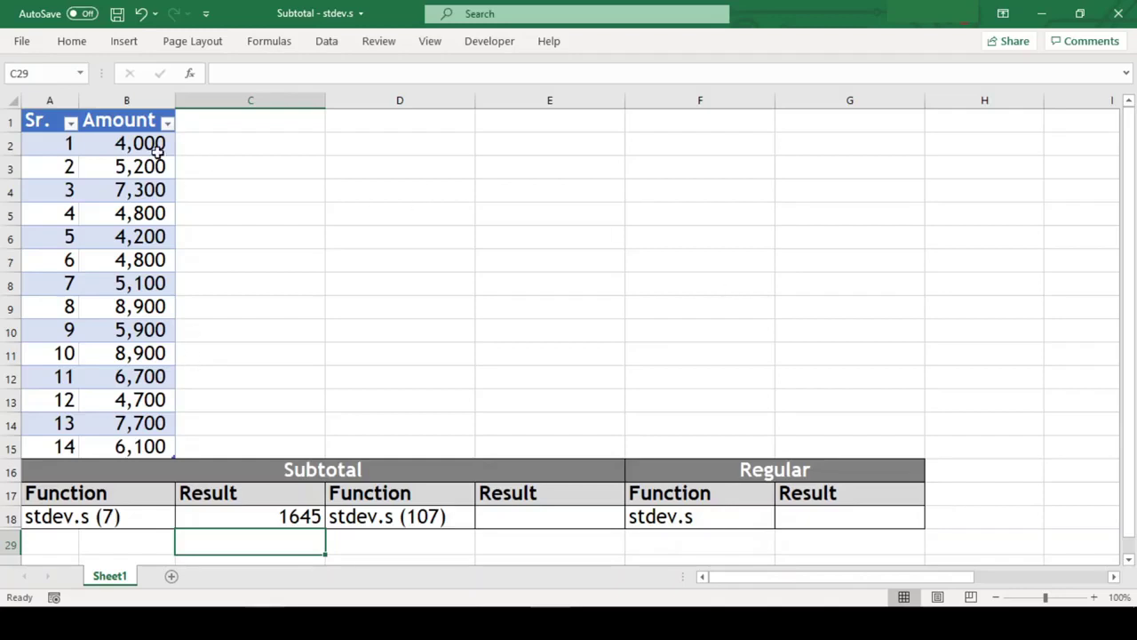
- Enter =STDEV.S(B2:B15) as the regular result in G18 and compare it with the SUBTOTAL result in C18
left_click(856, 518)
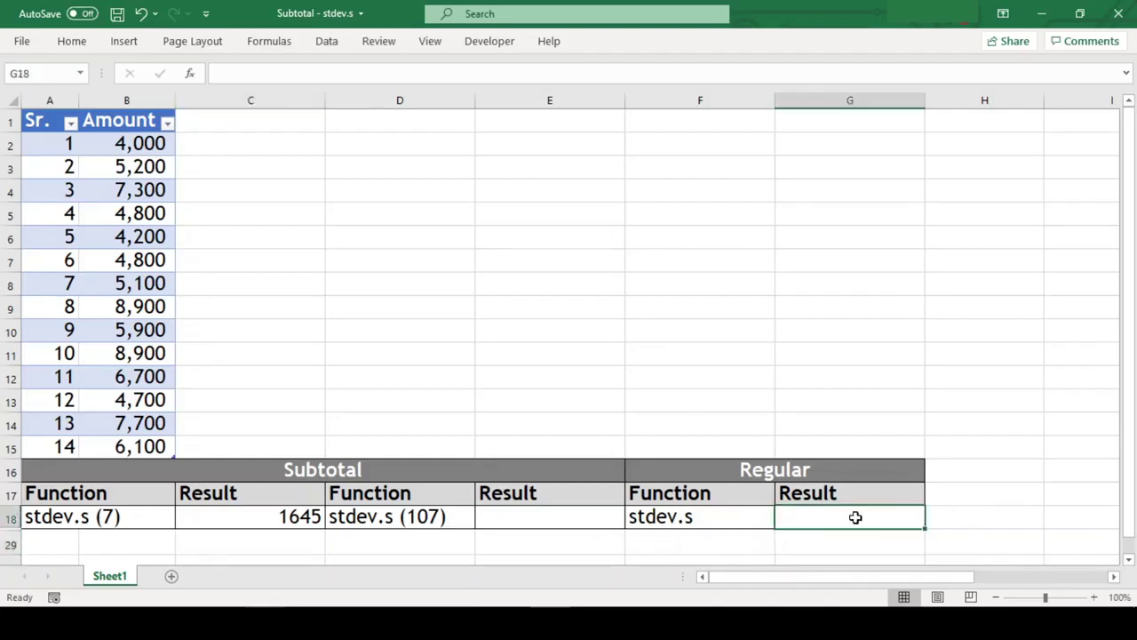
type("=sub")
key("BackSpace")
key("BackSpace")
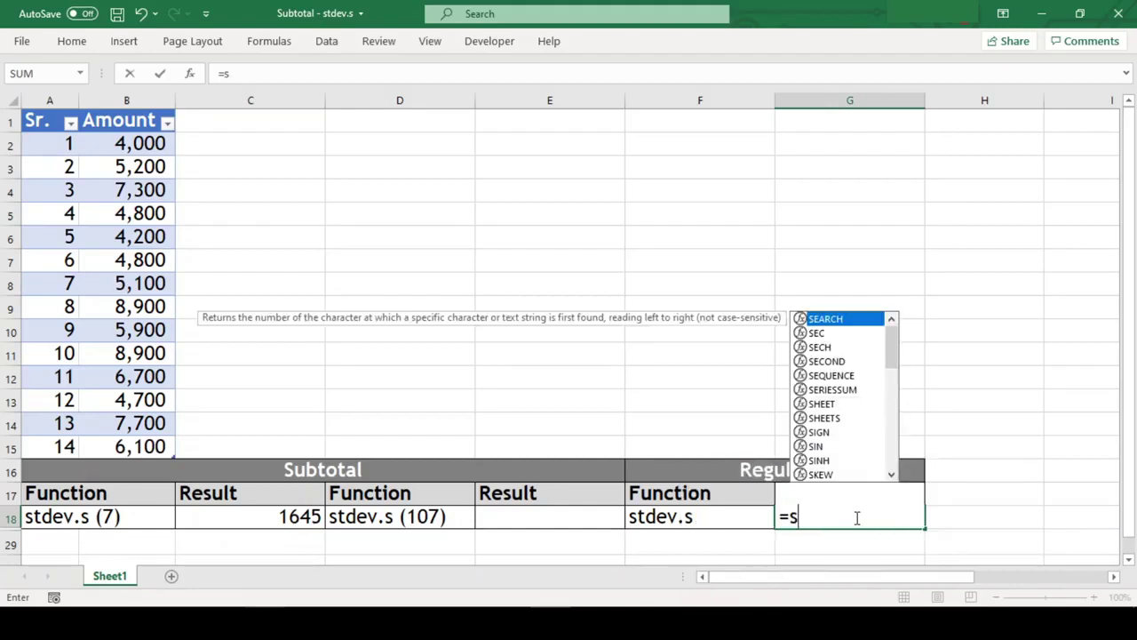
type("tdev.s")
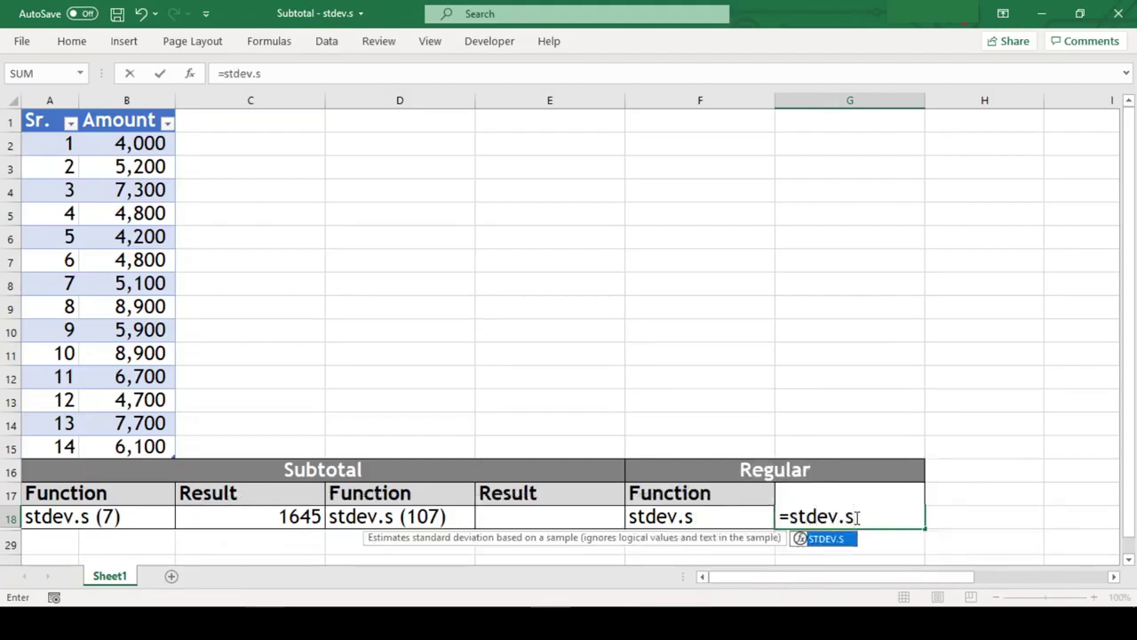
key("Tab")
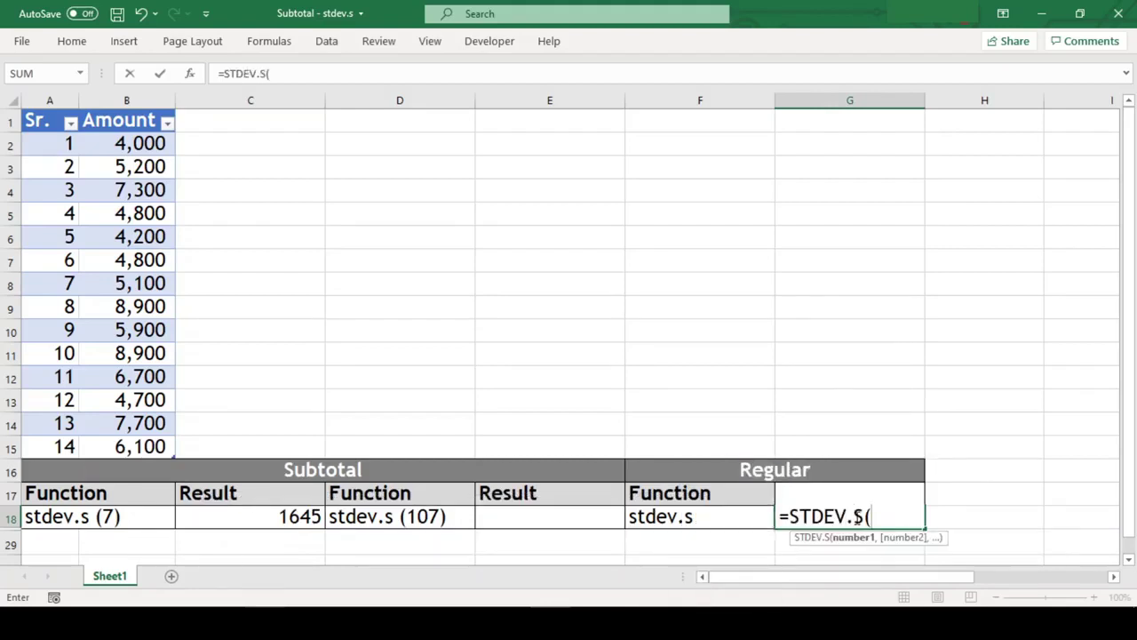
type("b2:b15")
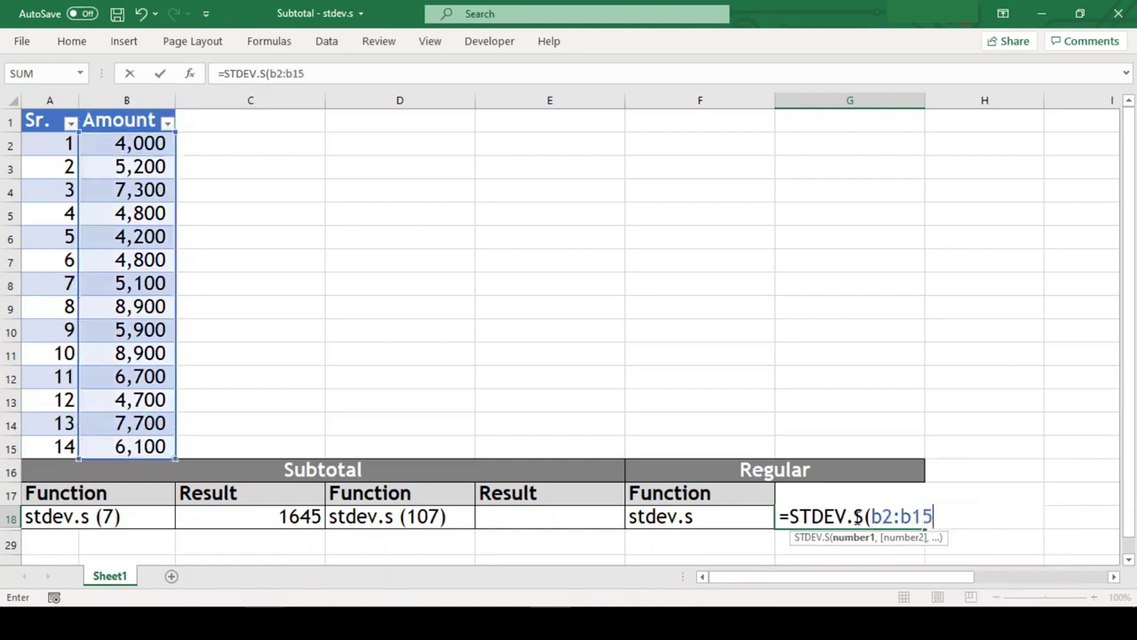
key("Return")
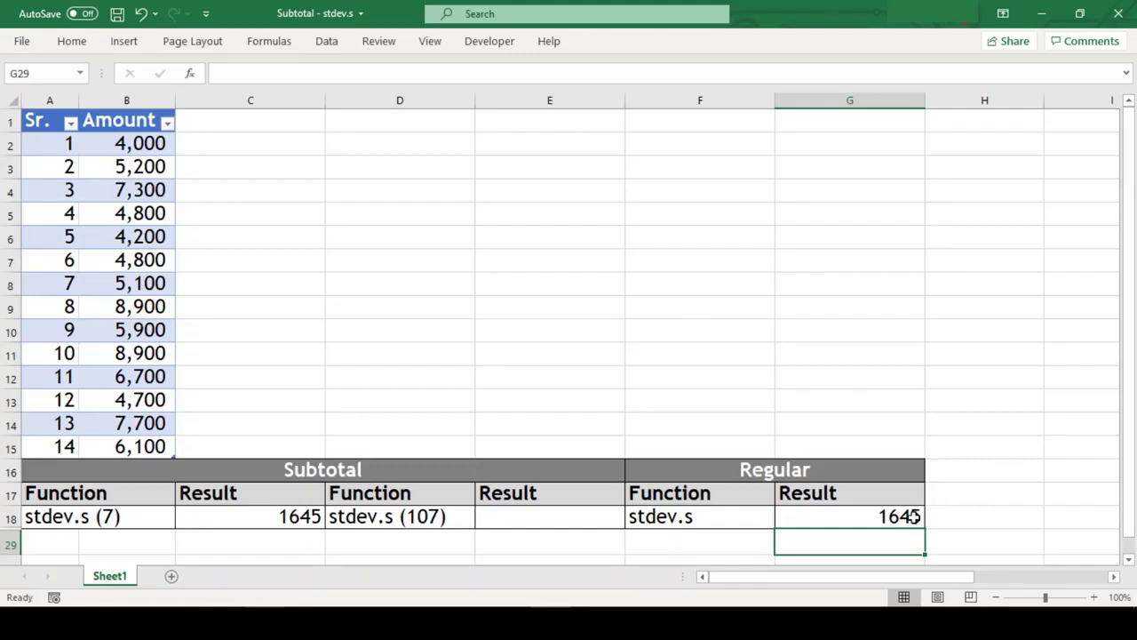
left_click(880, 516)
left_click(272, 519)
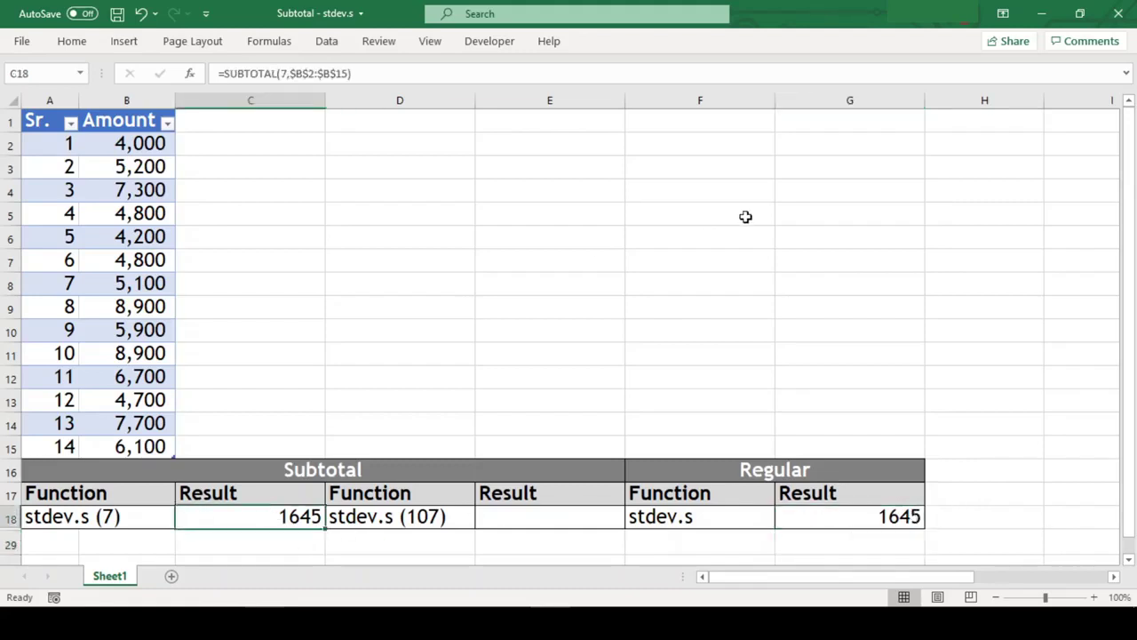
- Filter the Amount column to show only values greater than 6000
left_click(745, 216)
left_click(167, 123)
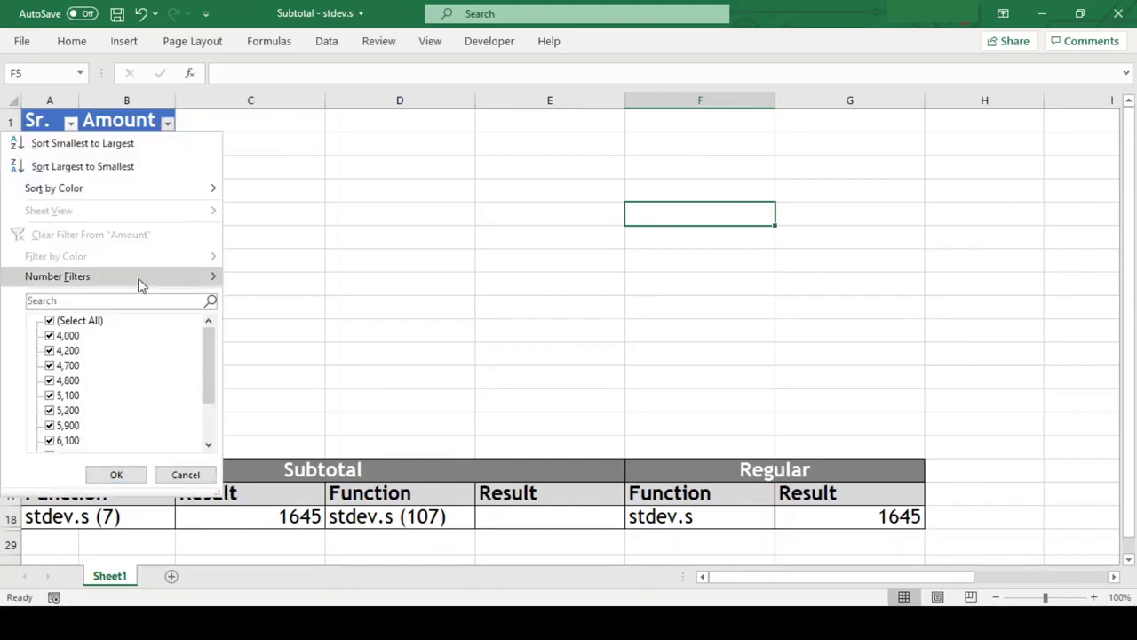
mouse_move(138, 284)
left_click(332, 331)
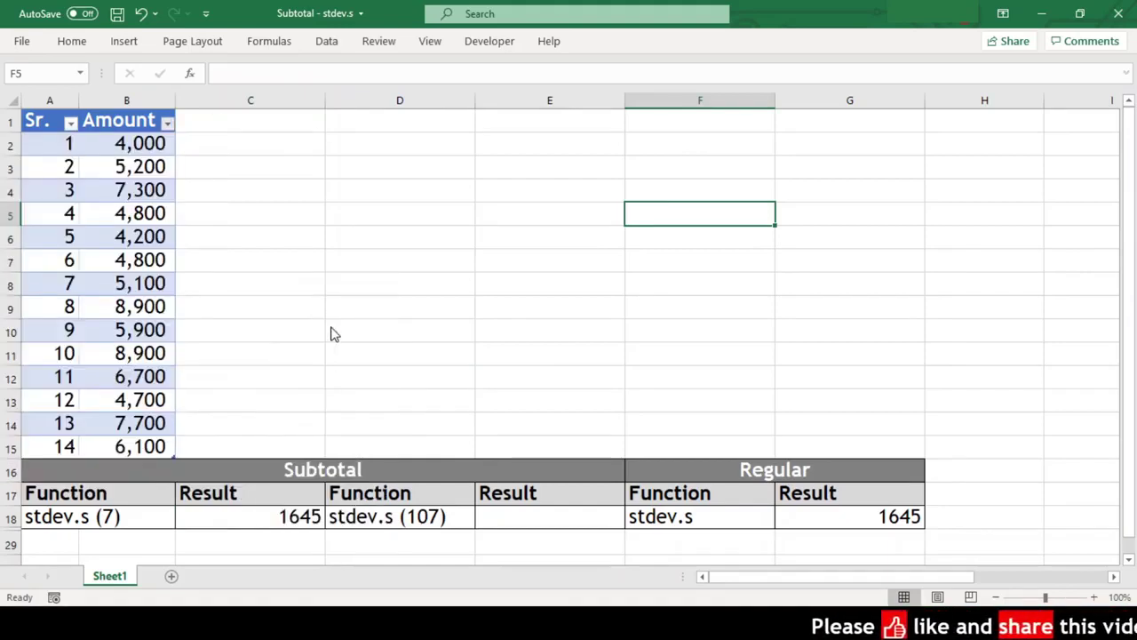
type("6000")
key("Return")
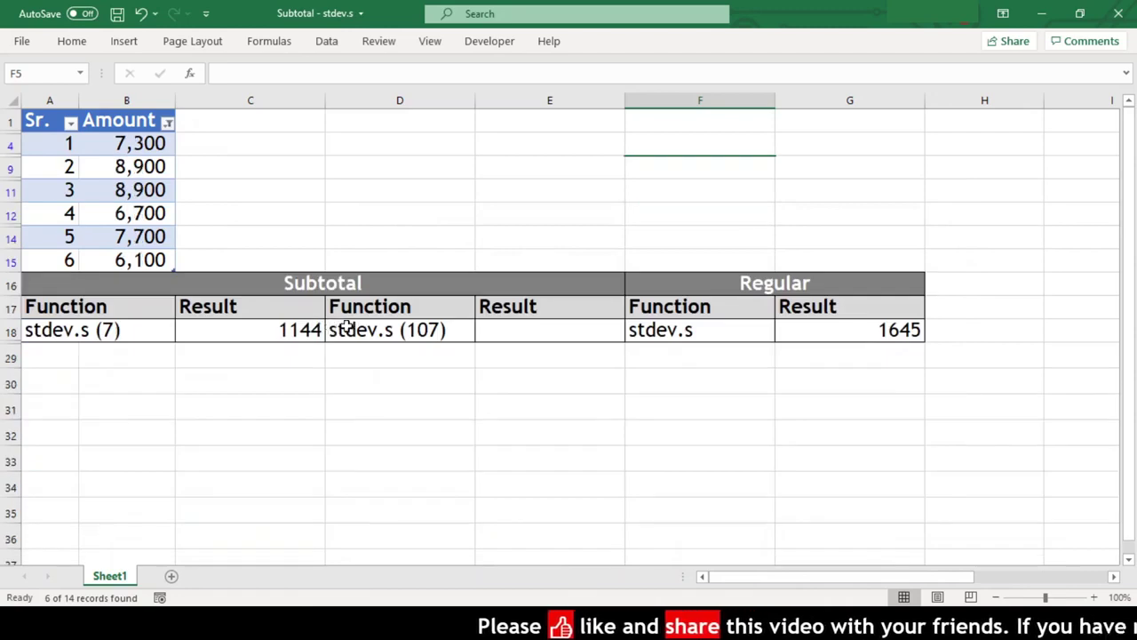
left_click(718, 399)
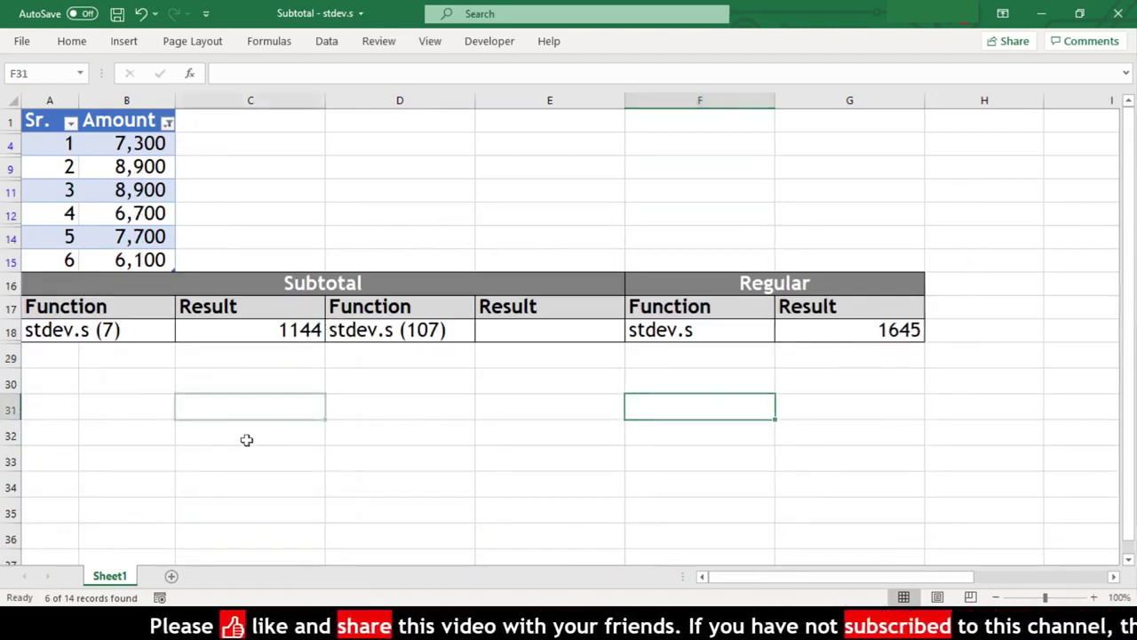
left_click(249, 407)
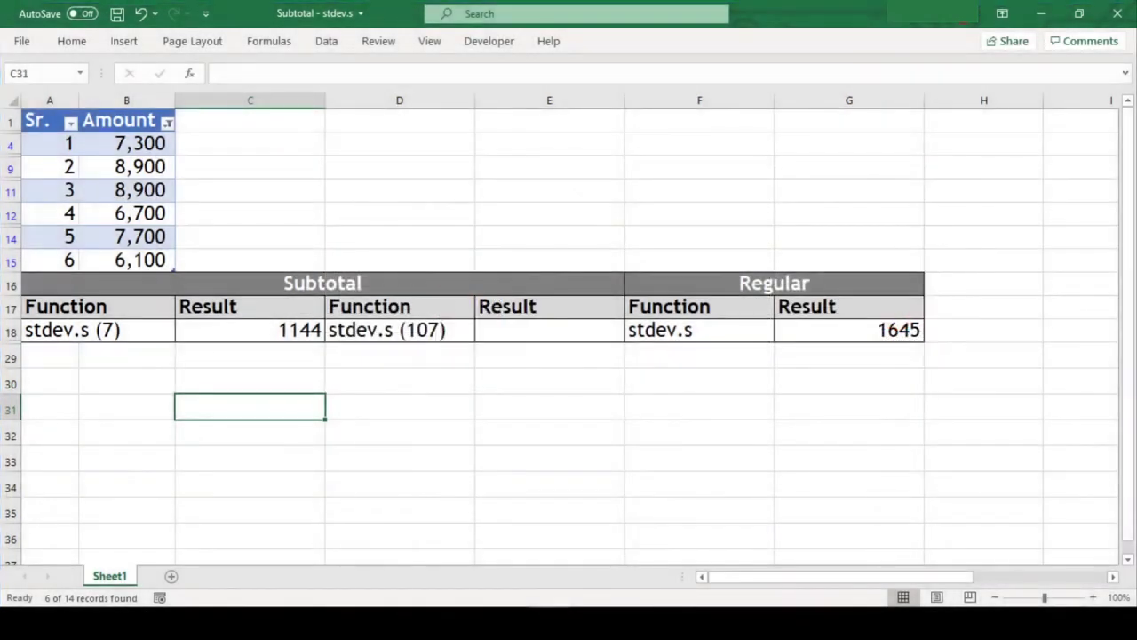
- Copy the SUBTOTAL formula from C18 into E18 and change its function number to 107
left_click(272, 323)
key("ctrl+c")
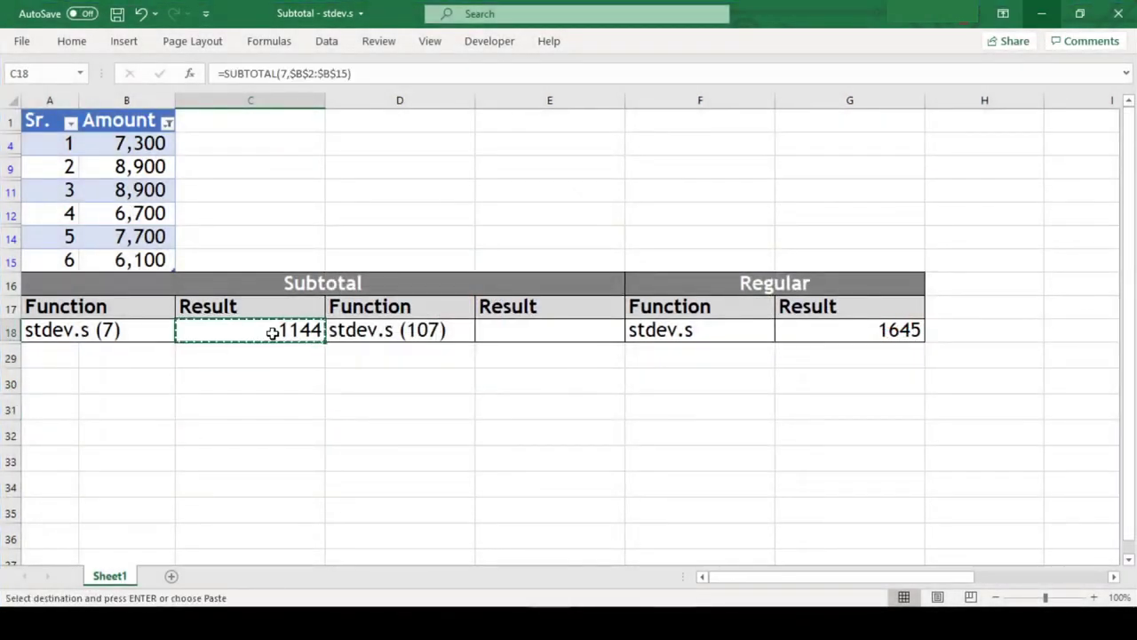
left_click(699, 330)
double_click(550, 329)
key("ctrl+v")
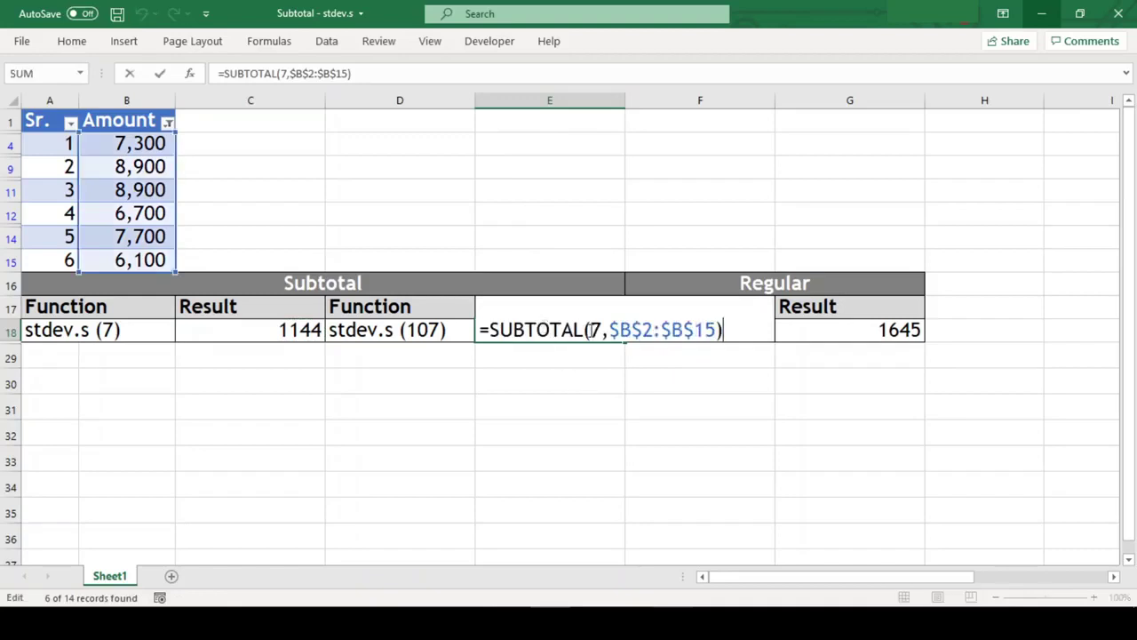
left_click(590, 330)
type("10")
key("Return")
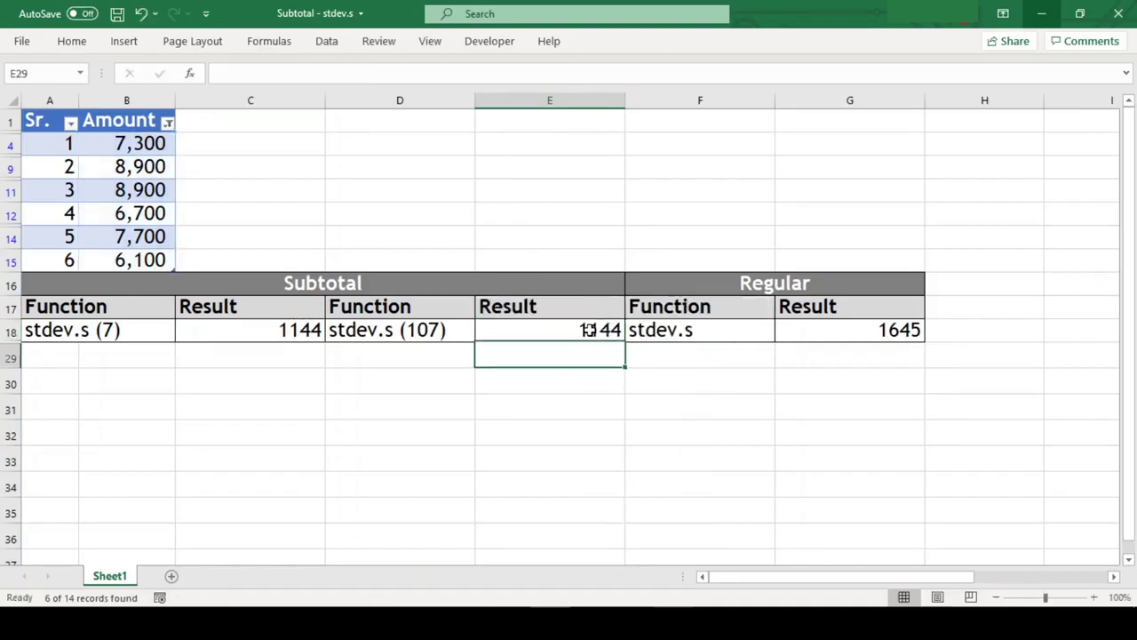
- Remove the filter from the Amount column so all table rows are shown
left_click(583, 461)
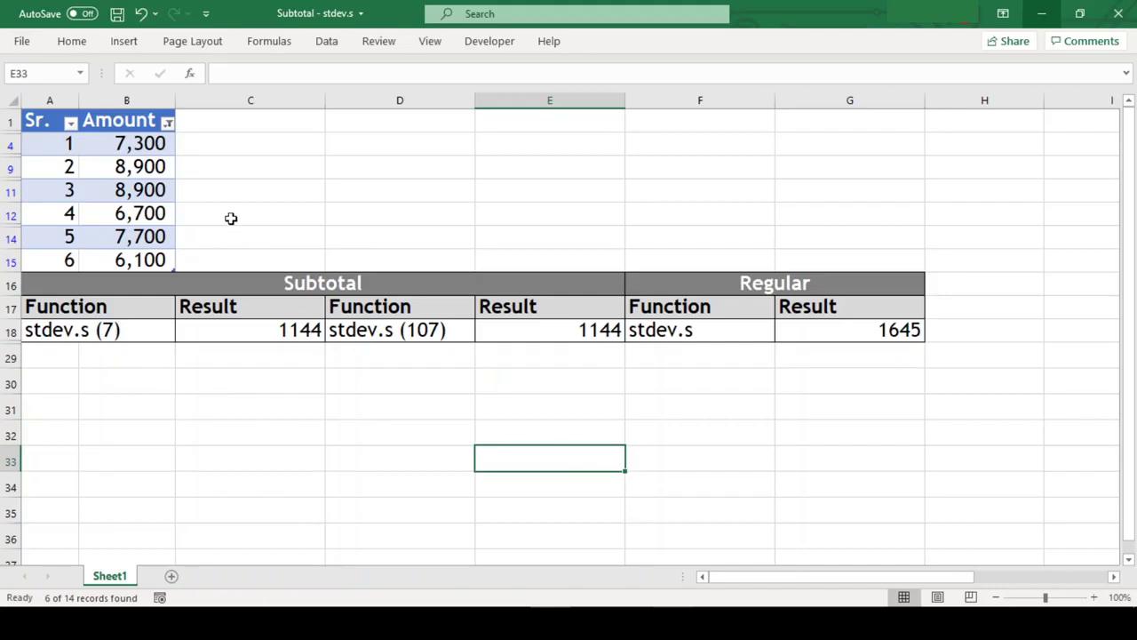
left_click(167, 128)
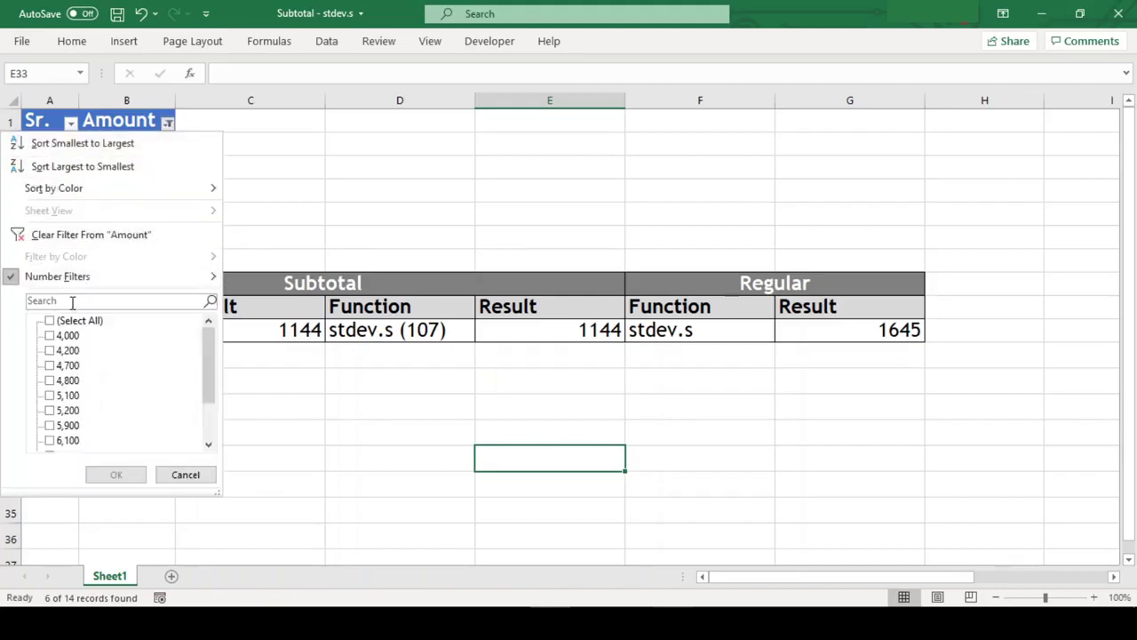
left_click(114, 475)
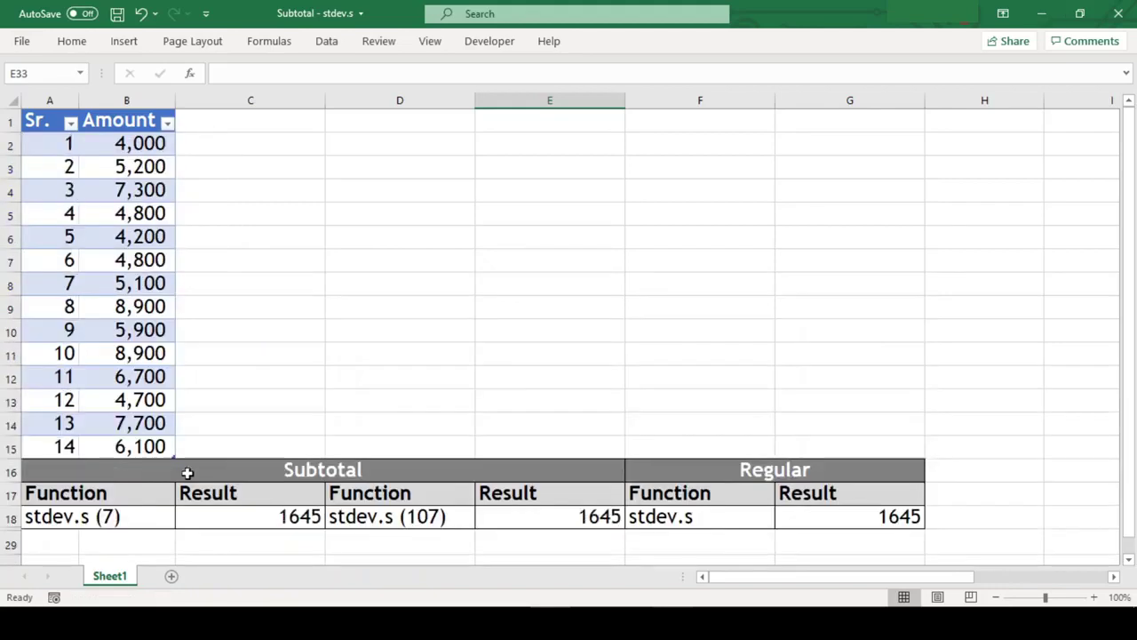
left_click(935, 424)
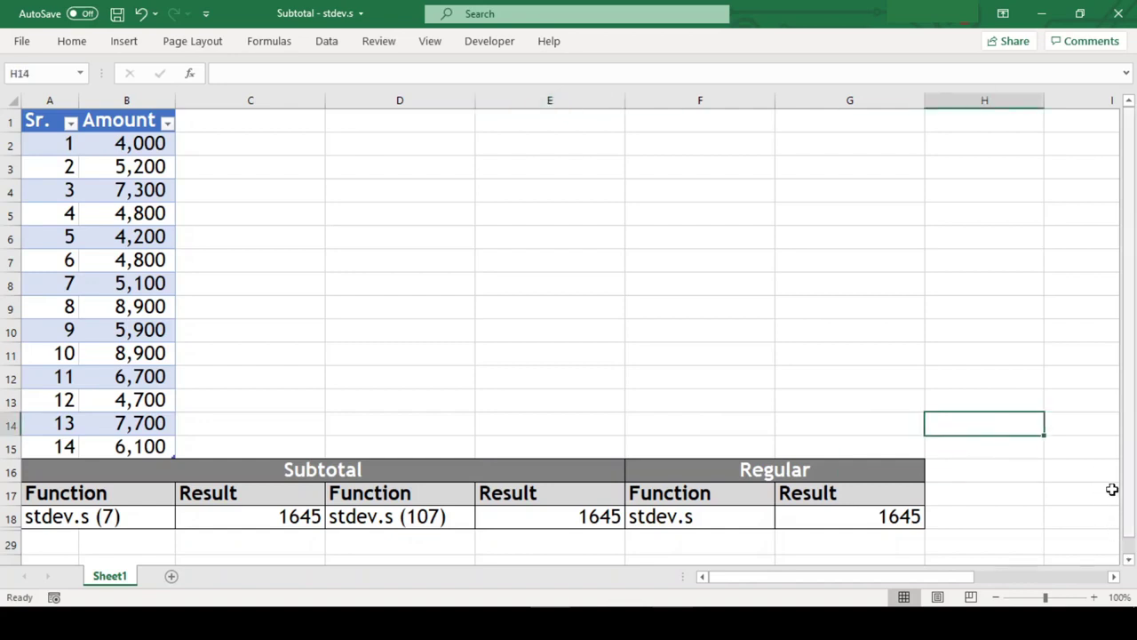
- Hide worksheet rows 7 through 10 manually
left_click_drag(5, 260, 3, 329)
right_click(5, 330)
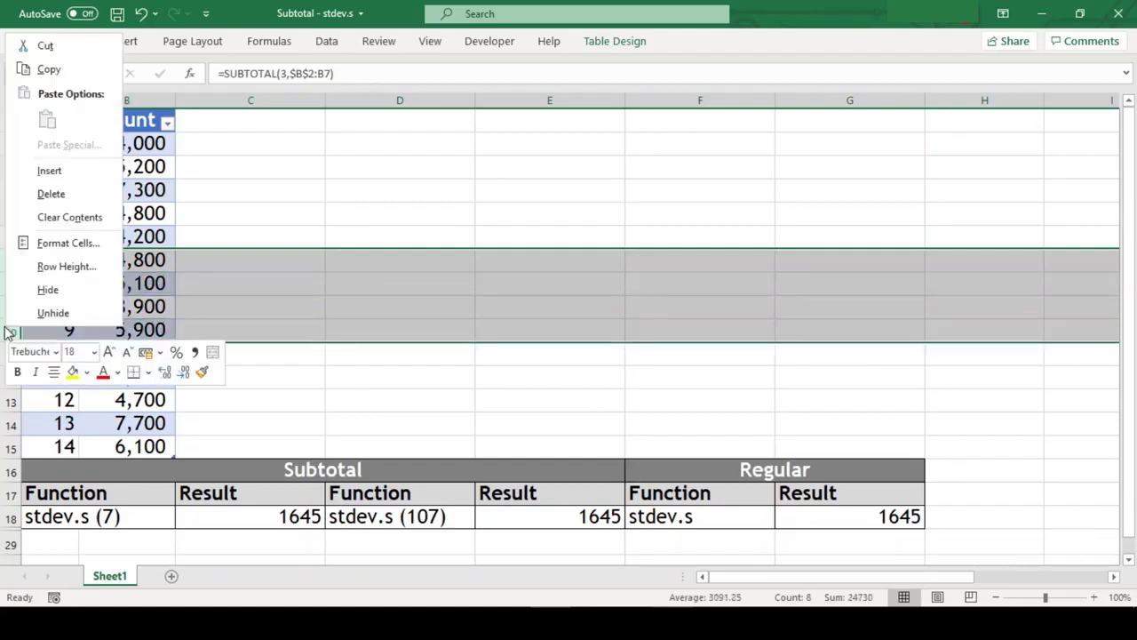
left_click(48, 290)
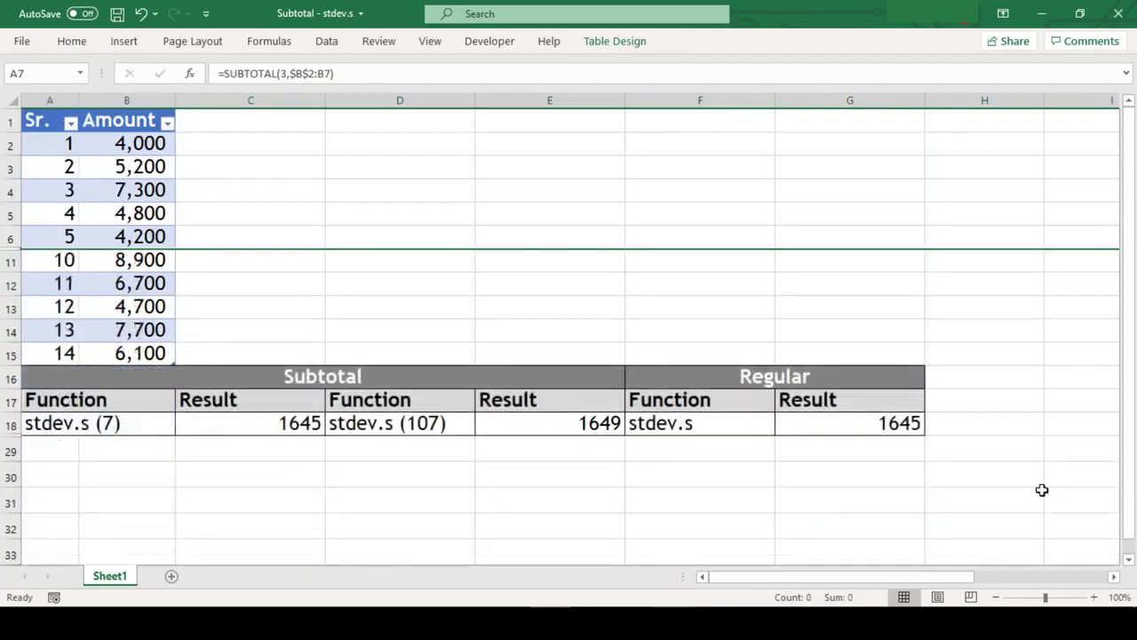
left_click(1044, 496)
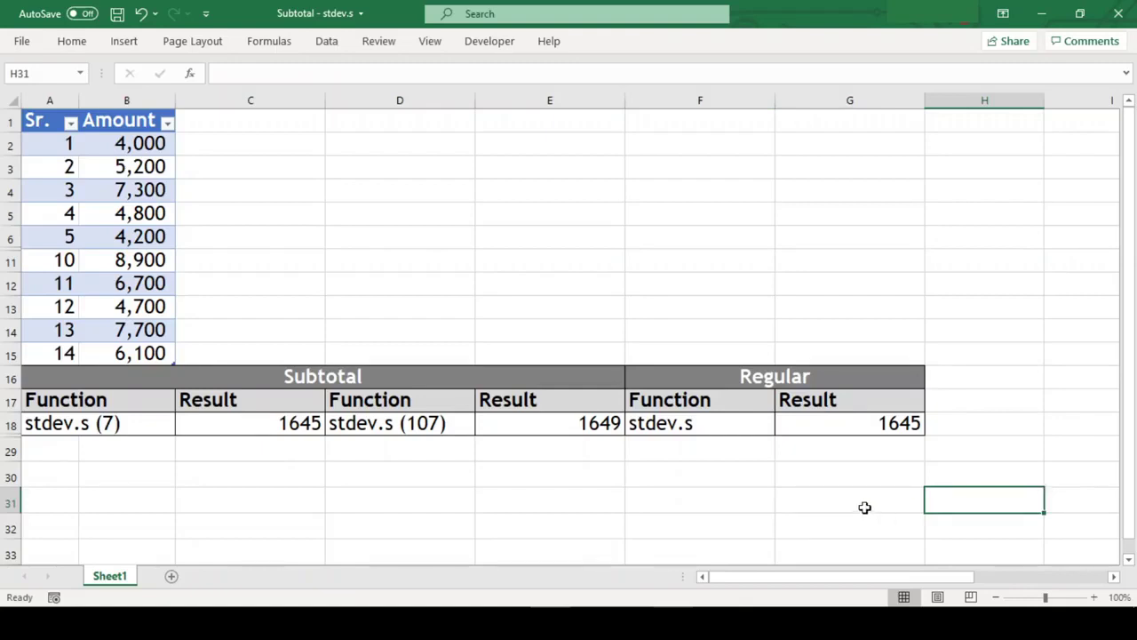
key("Right")
key("Right")
key("Right")
key("Right")
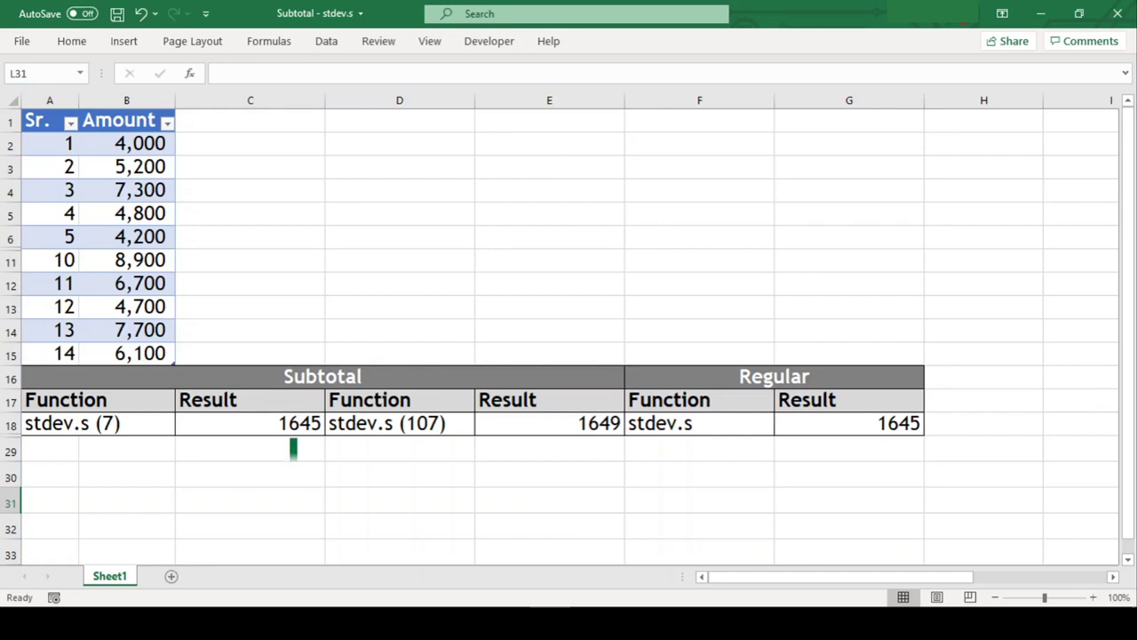